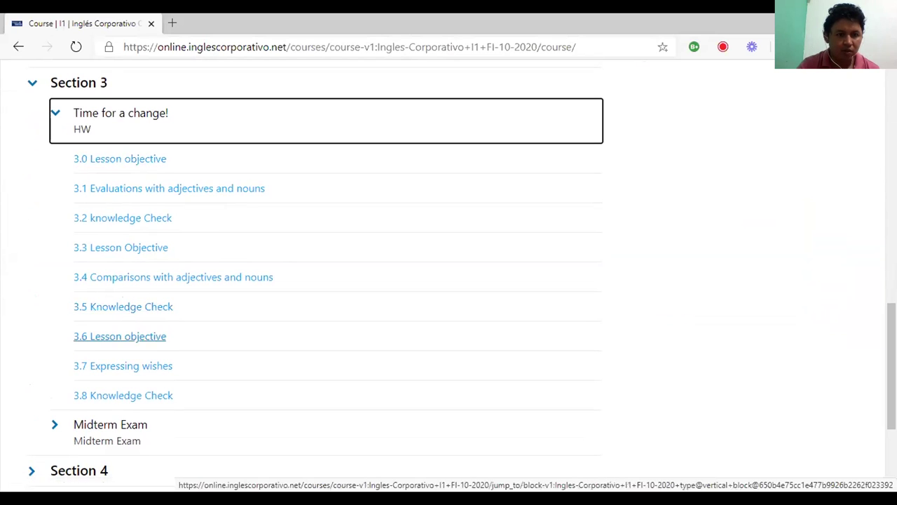
Expand the Midterm Exam in Section 3 and open its "D. Used to" unit.
{"action": "left_click", "coordinate": [124, 427]}
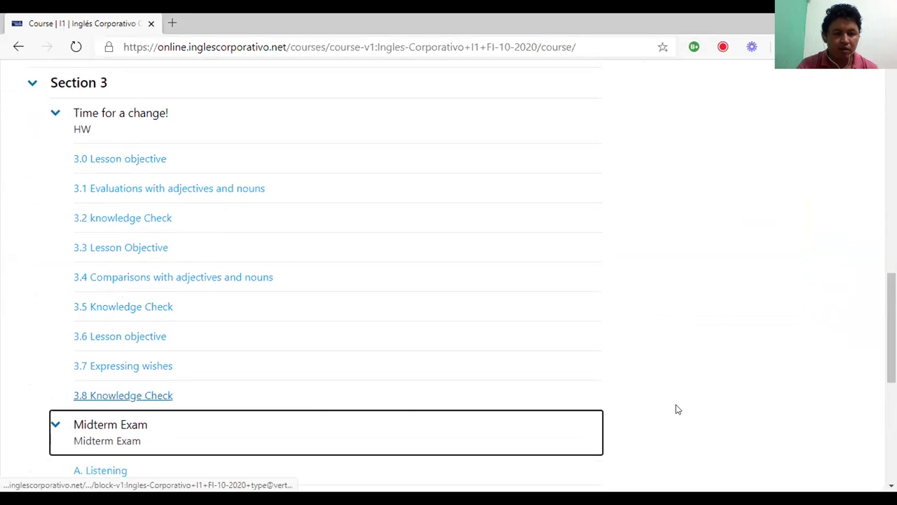
{"action": "scroll", "coordinate": [675, 408], "scroll_direction": "down", "scroll_amount": 2}
{"action": "scroll", "coordinate": [677, 408], "scroll_direction": "down", "scroll_amount": 1}
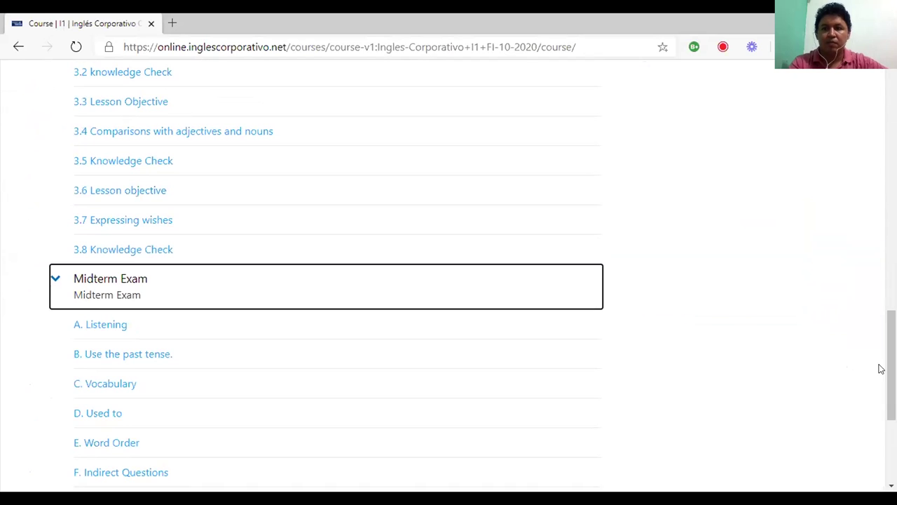
{"action": "scroll", "coordinate": [321, 283], "scroll_direction": "down", "scroll_amount": 1}
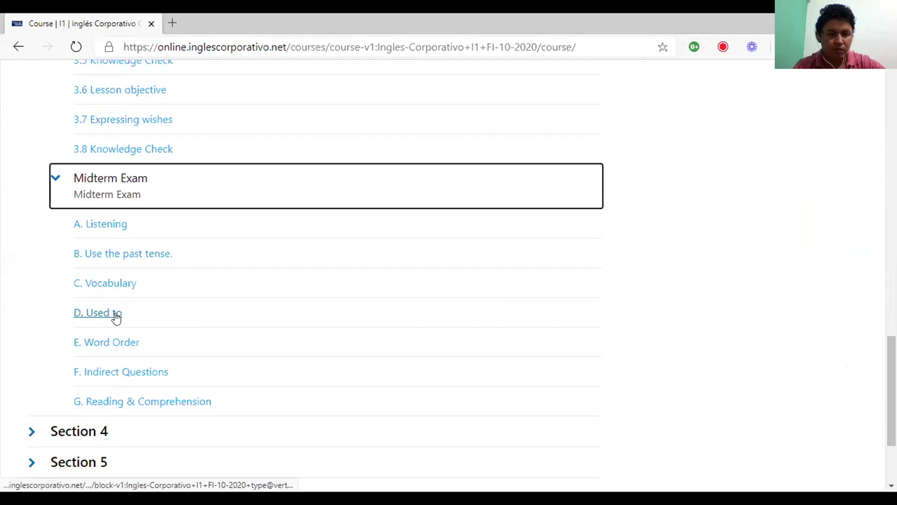
{"action": "left_click", "coordinate": [115, 316]}
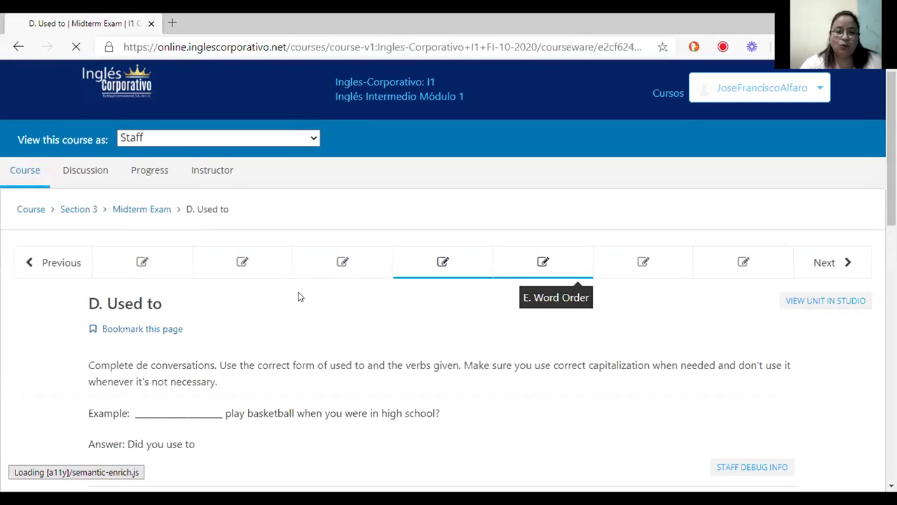
Answer question 3 of the Used to exercise with "do you use to collect".
{"action": "scroll", "coordinate": [433, 378], "scroll_direction": "down", "scroll_amount": 3}
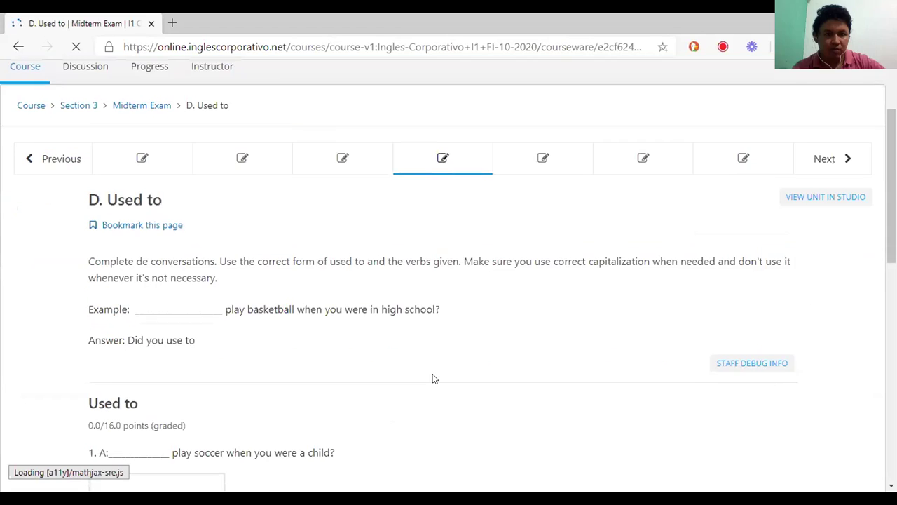
{"action": "scroll", "coordinate": [433, 379], "scroll_direction": "down", "scroll_amount": 5}
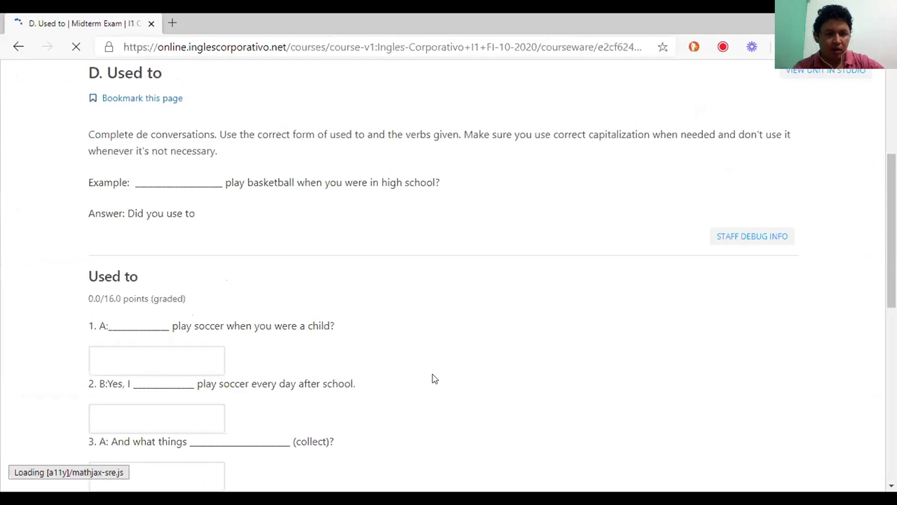
{"action": "scroll", "coordinate": [433, 378], "scroll_direction": "down", "scroll_amount": 2}
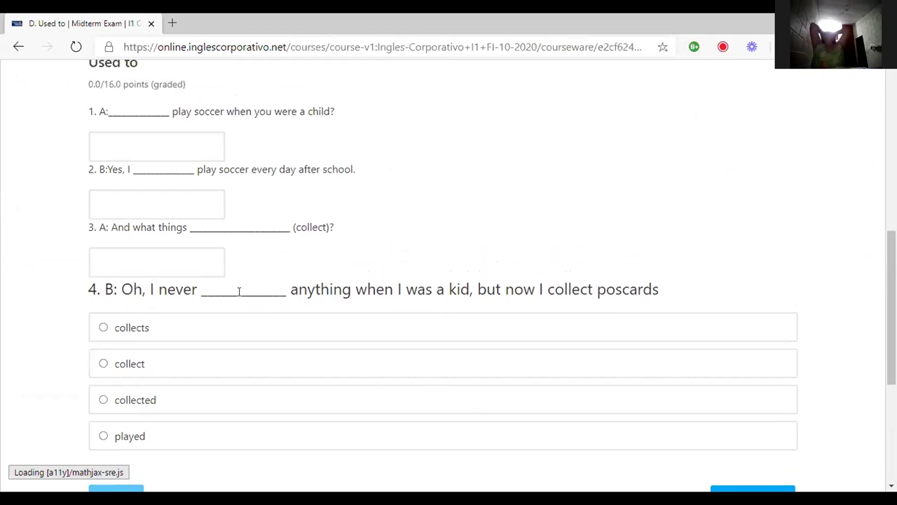
{"action": "scroll", "coordinate": [238, 291], "scroll_direction": "up", "scroll_amount": 2}
{"action": "scroll", "coordinate": [238, 297], "scroll_direction": "up", "scroll_amount": 1}
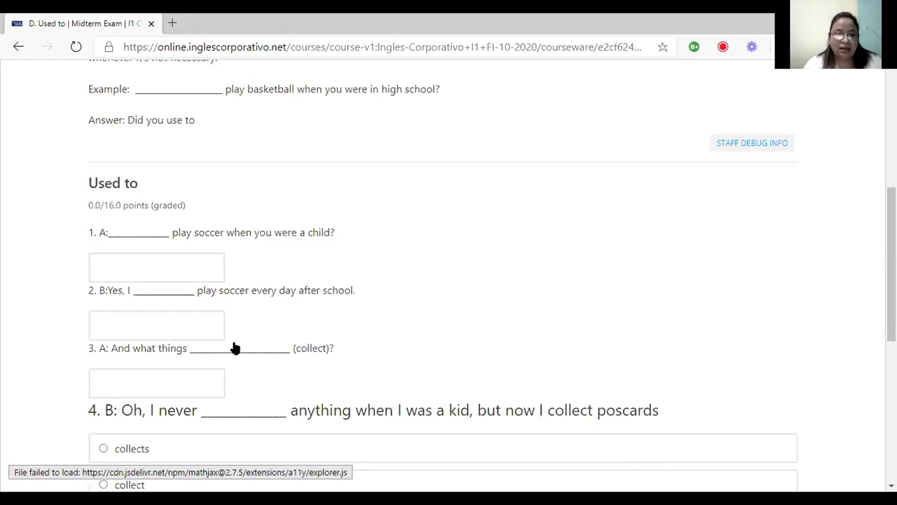
{"action": "left_click", "coordinate": [148, 385]}
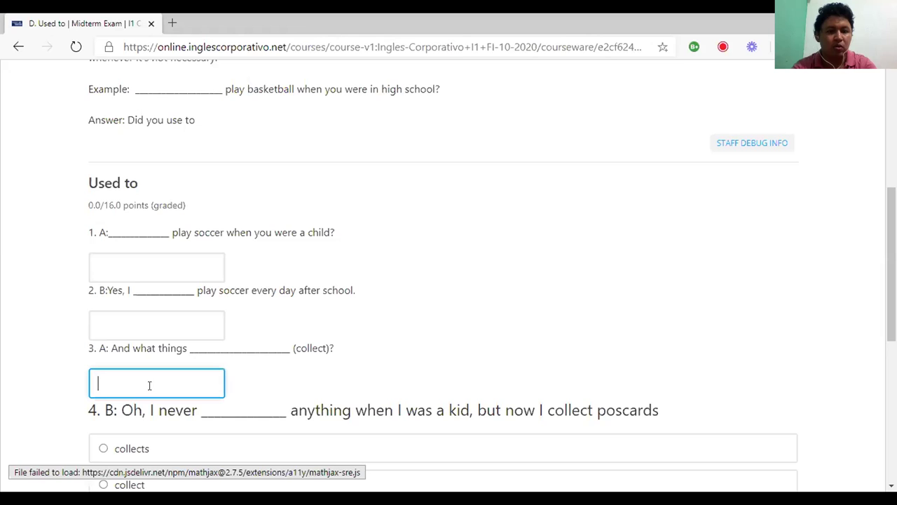
{"action": "type", "text": "do you "}
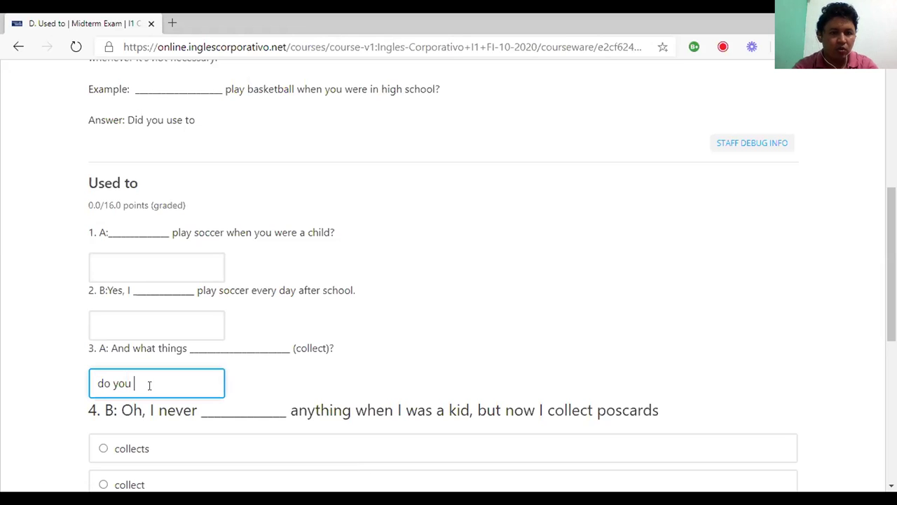
{"action": "type", "text": "use to coleect"}
{"action": "key", "text": "BackSpace"}
{"action": "key", "text": "BackSpace"}
{"action": "key", "text": "BackSpace"}
{"action": "key", "text": "BackSpace"}
{"action": "type", "text": "lect"}
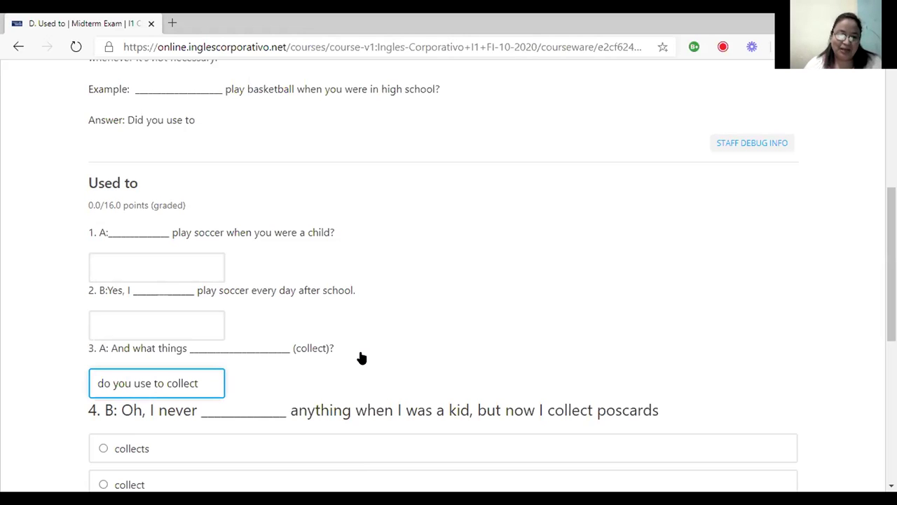
Change the opening verb of question 3's answer so it reads "did you use to collect".
{"action": "scroll", "coordinate": [100, 392], "scroll_direction": "up", "scroll_amount": 1}
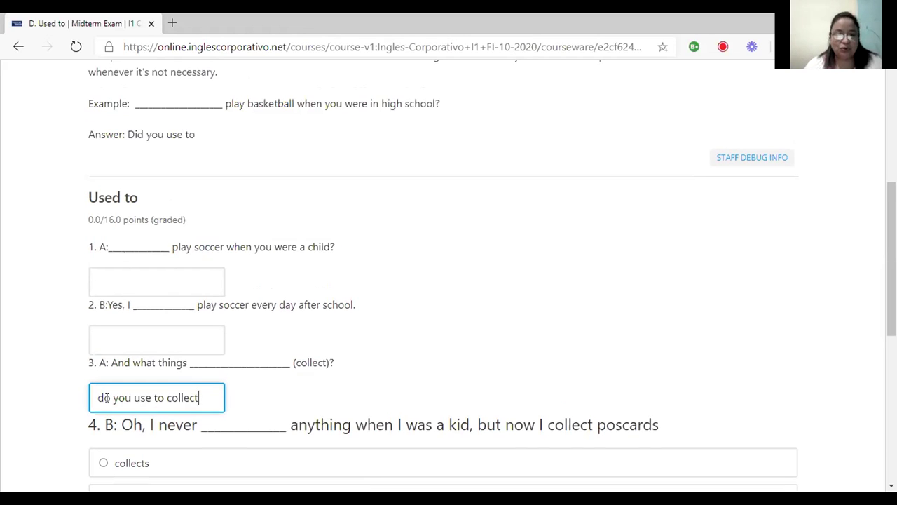
{"action": "left_click", "coordinate": [105, 397]}
{"action": "key", "text": "Delete"}
{"action": "type", "text": "id"}
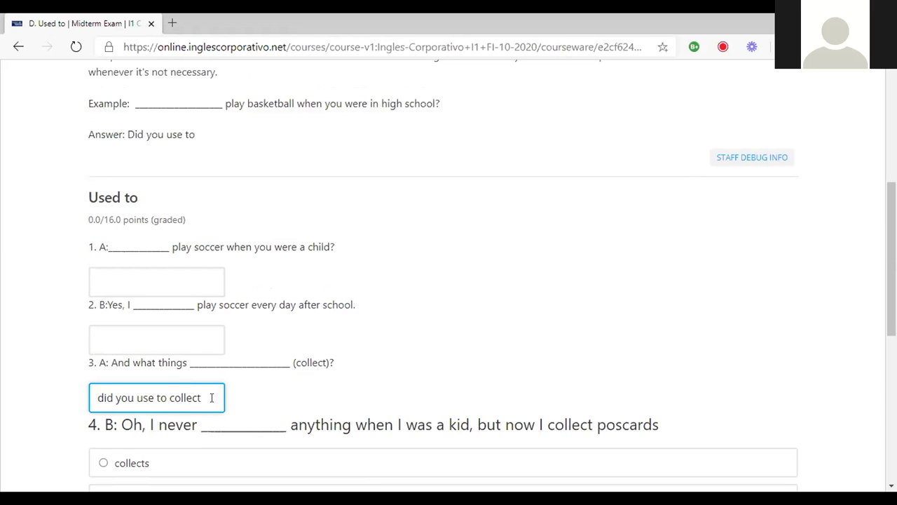
Shorten the answer to question 3 to "did you use to".
{"action": "key", "text": "BackSpace"}
{"action": "key", "text": "BackSpace"}
{"action": "key", "text": "BackSpace"}
{"action": "key", "text": "BackSpace"}
{"action": "key", "text": "BackSpace"}
{"action": "key", "text": "BackSpace"}
{"action": "key", "text": "BackSpace"}
{"action": "key", "text": "BackSpace"}
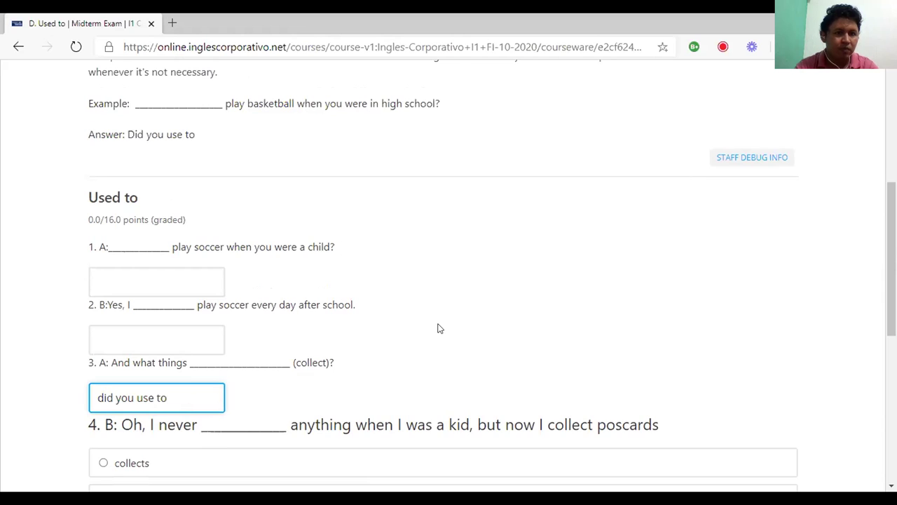
Examine the model answer "Did you use to" in the exercise instructions and compare it with the questions.
{"action": "scroll", "coordinate": [439, 328], "scroll_direction": "up", "scroll_amount": 2}
{"action": "left_click_drag", "start_coordinate": [197, 222], "coordinate": [128, 222]}
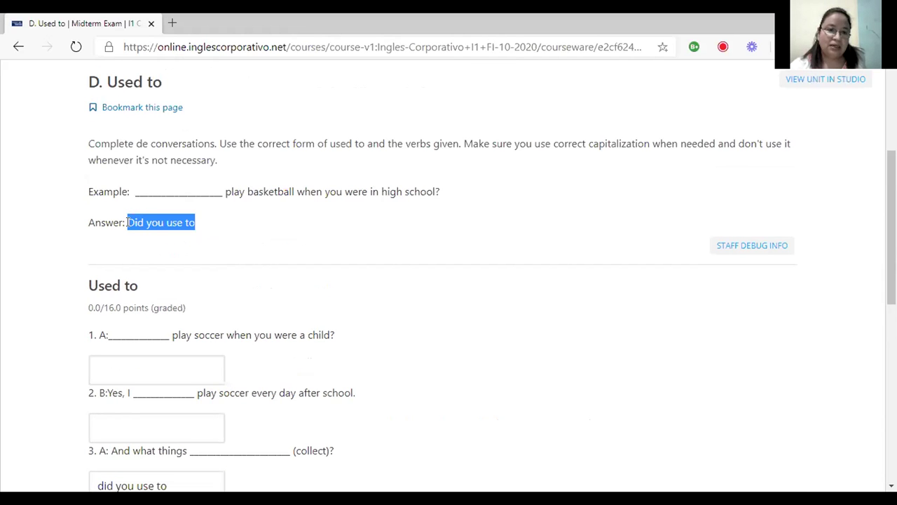
{"action": "key", "text": "shift+Left"}
{"action": "key", "text": "shift+Left"}
{"action": "key", "text": "shift+Left"}
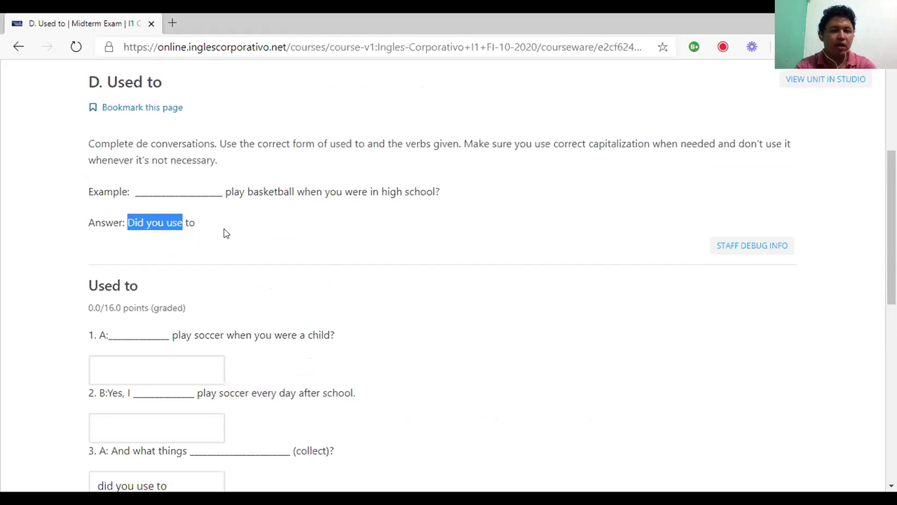
{"action": "key", "text": "shift+Right"}
{"action": "key", "text": "shift+Right"}
{"action": "key", "text": "shift+Right"}
{"action": "left_click", "coordinate": [196, 222]}
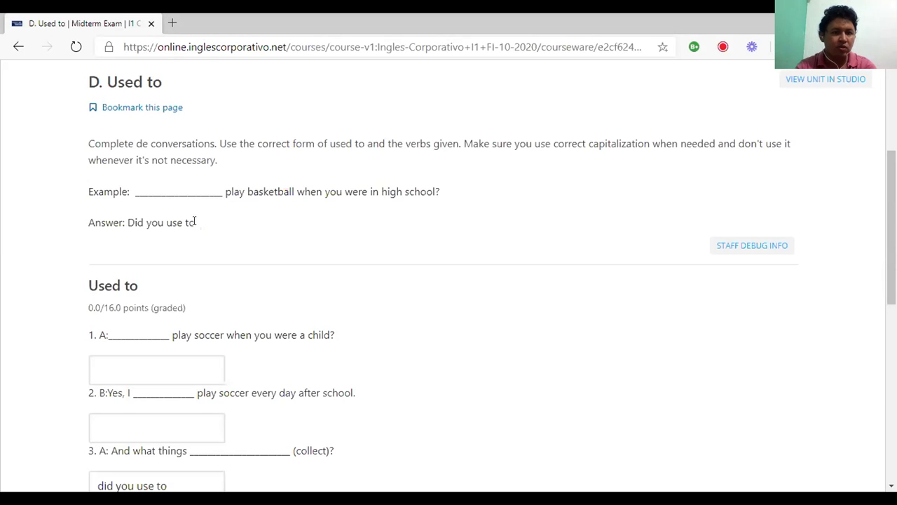
{"action": "left_click", "coordinate": [134, 222], "text": "shift"}
{"action": "left_click", "coordinate": [226, 275]}
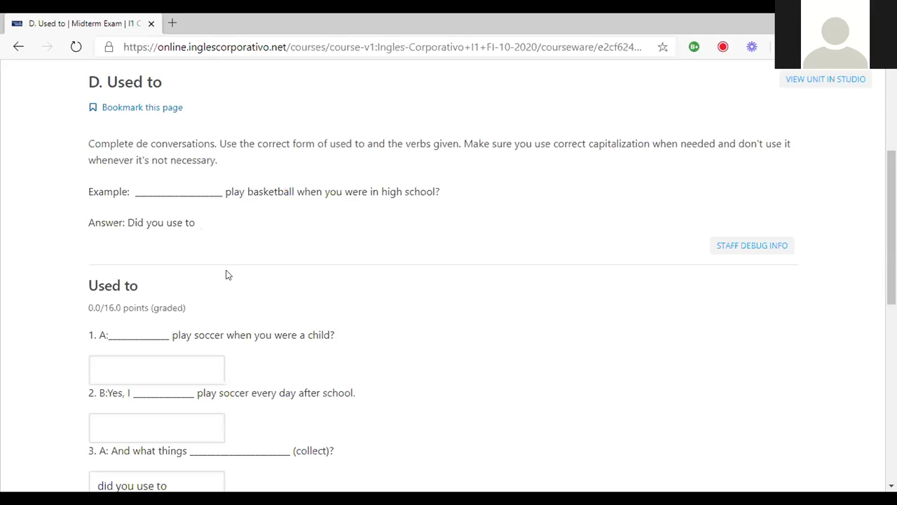
{"action": "scroll", "coordinate": [247, 313], "scroll_direction": "down", "scroll_amount": 1}
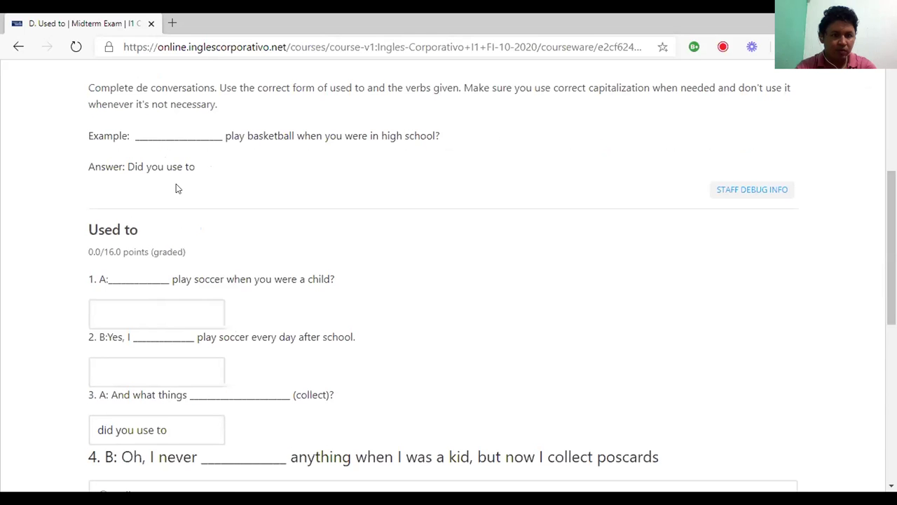
{"action": "scroll", "coordinate": [368, 333], "scroll_direction": "up", "scroll_amount": 1}
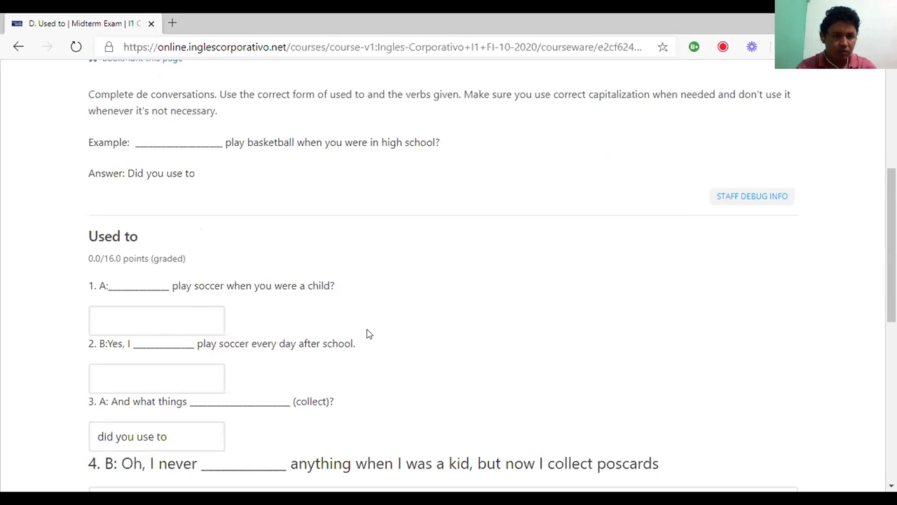
Answer question 1 with "Did you used to" and question 2 with "used to".
{"action": "scroll", "coordinate": [159, 242], "scroll_direction": "down", "scroll_amount": 1}
{"action": "left_click", "coordinate": [160, 242]}
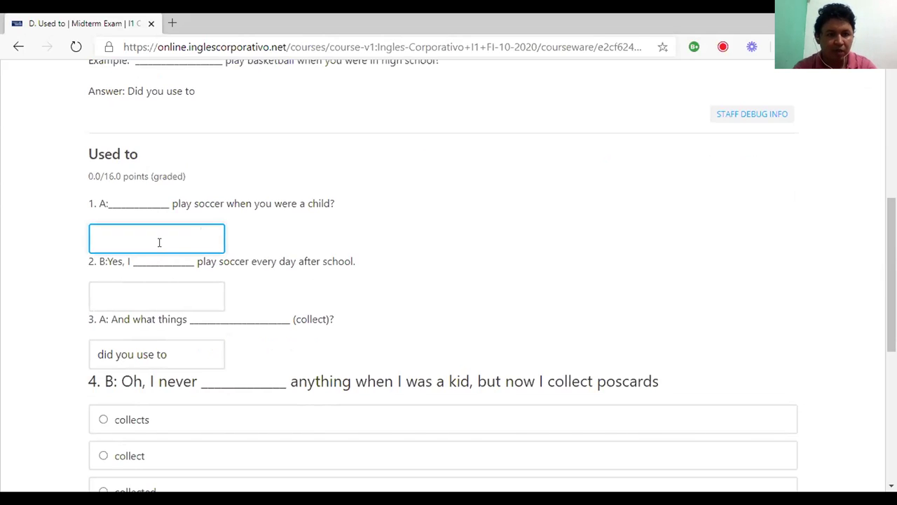
{"action": "type", "text": "Did "}
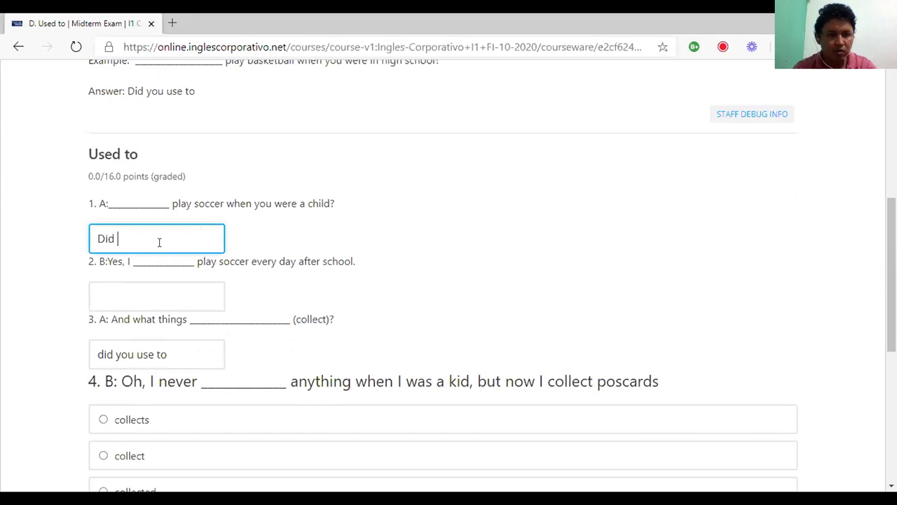
{"action": "type", "text": "you used to"}
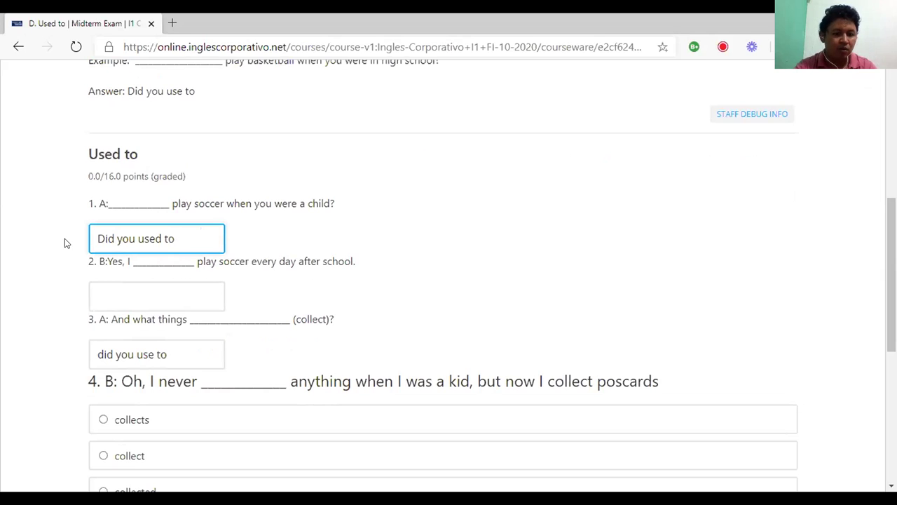
{"action": "key", "text": "ctrl+a"}
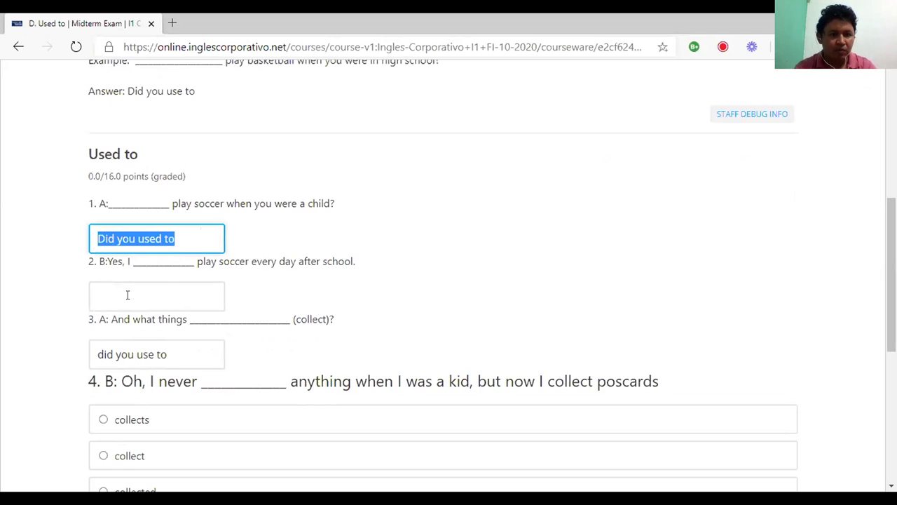
{"action": "left_click", "coordinate": [136, 294]}
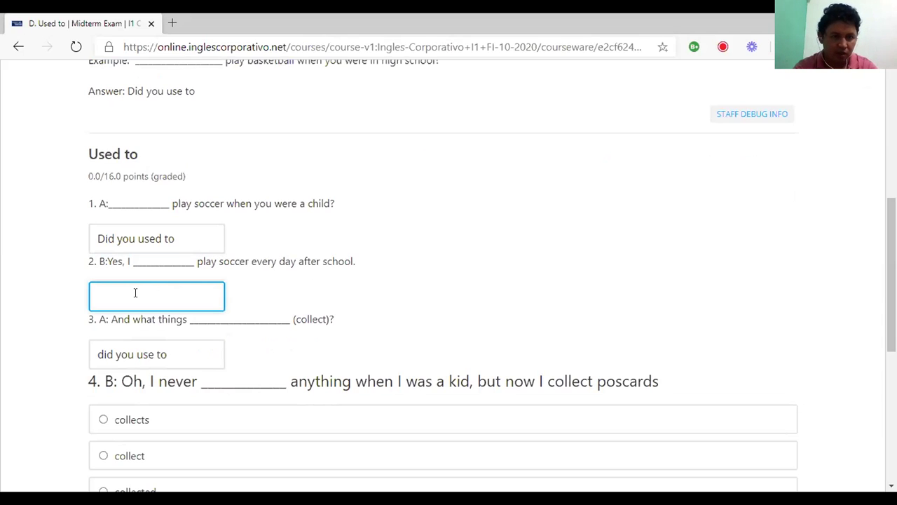
{"action": "type", "text": "used to"}
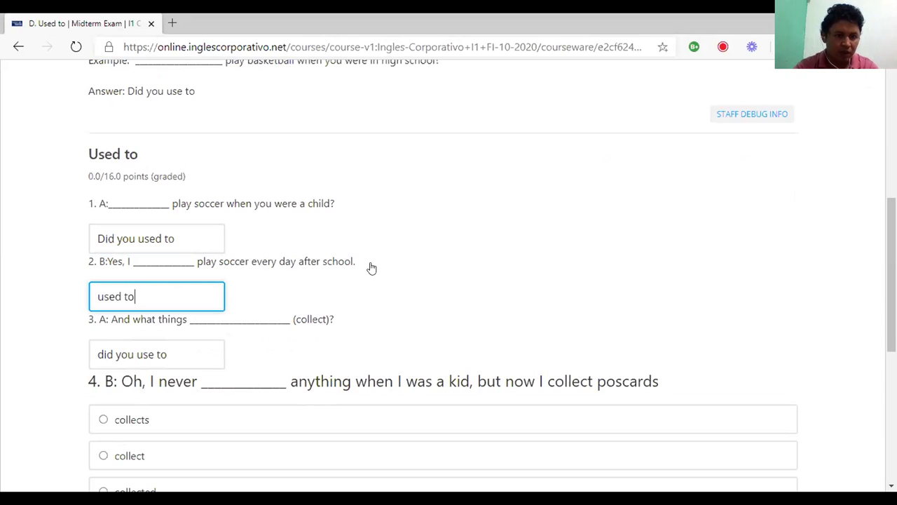
Correct the answer to question 1 to "Did you use to".
{"action": "scroll", "coordinate": [424, 297], "scroll_direction": "down", "scroll_amount": 1}
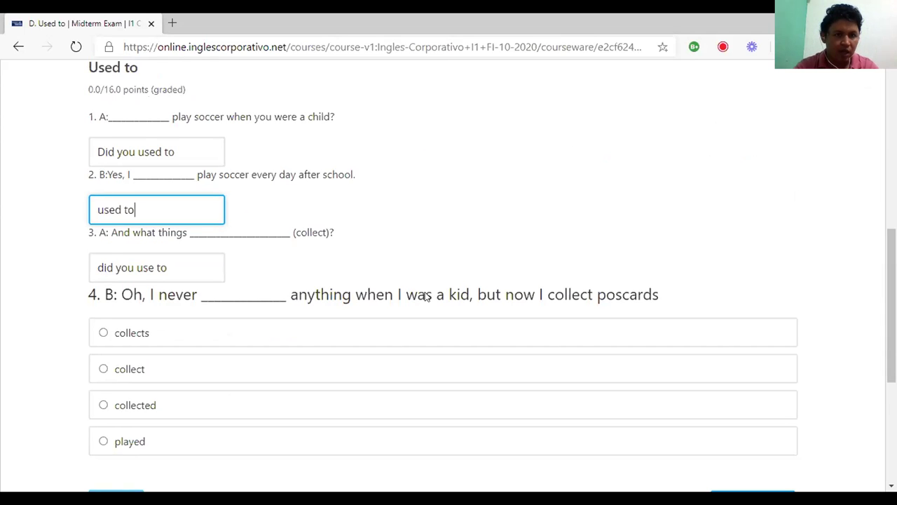
{"action": "left_click", "coordinate": [160, 145]}
{"action": "key", "text": "BackSpace"}
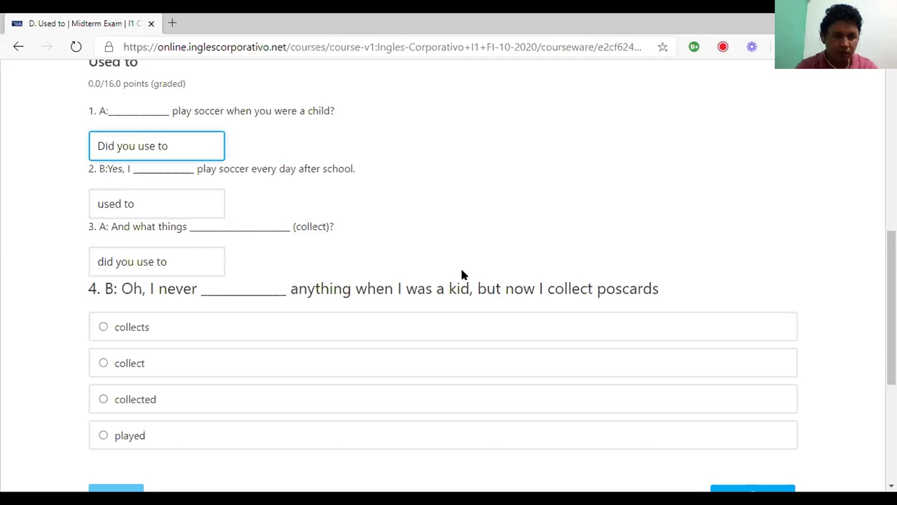
Choose "collected" as the answer to question 4 and submit the Used to exercise.
{"action": "scroll", "coordinate": [461, 274], "scroll_direction": "down", "scroll_amount": 1}
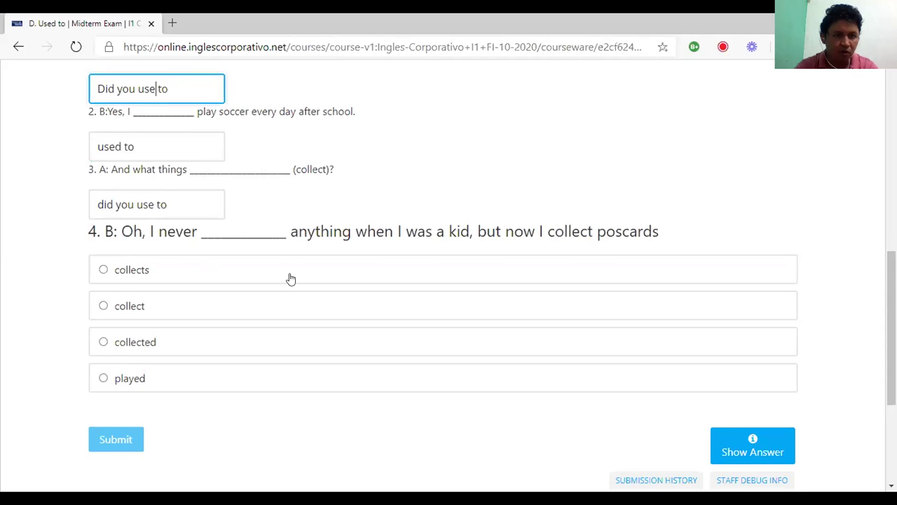
{"action": "scroll", "coordinate": [387, 193], "scroll_direction": "down", "scroll_amount": 1}
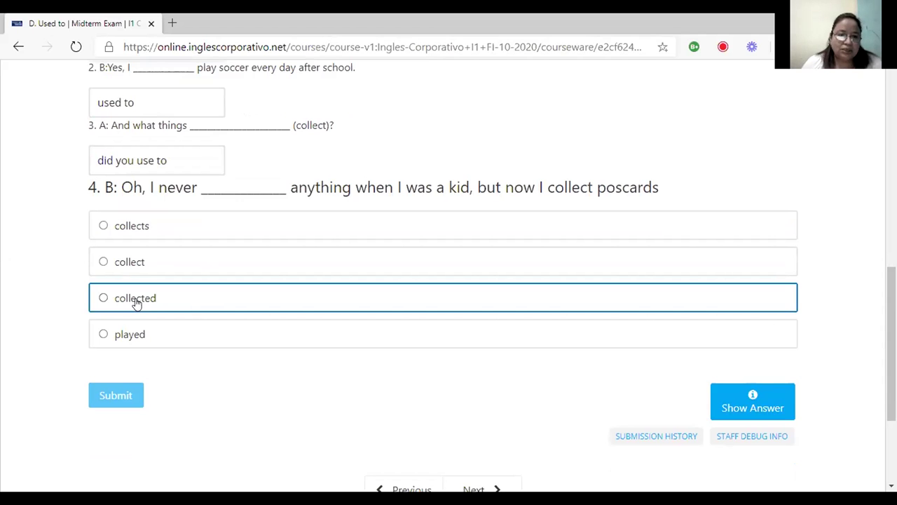
{"action": "left_click", "coordinate": [183, 308]}
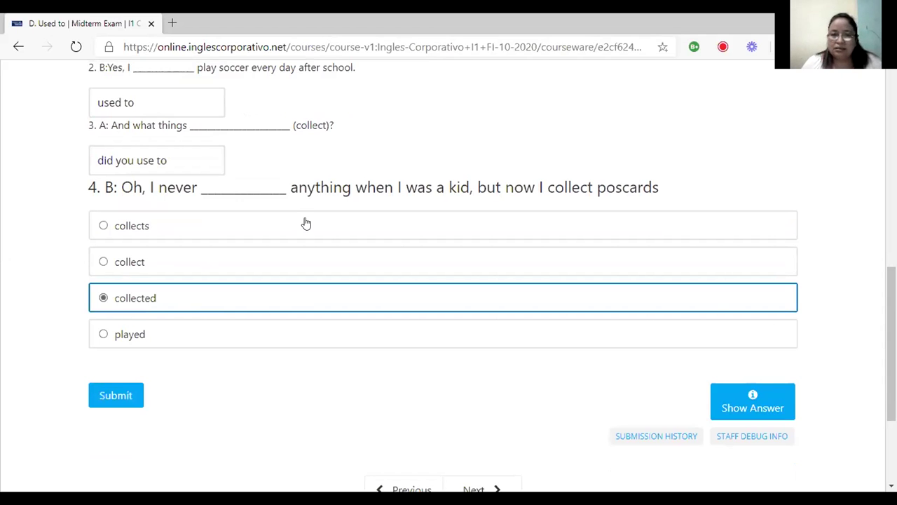
{"action": "left_click", "coordinate": [126, 398]}
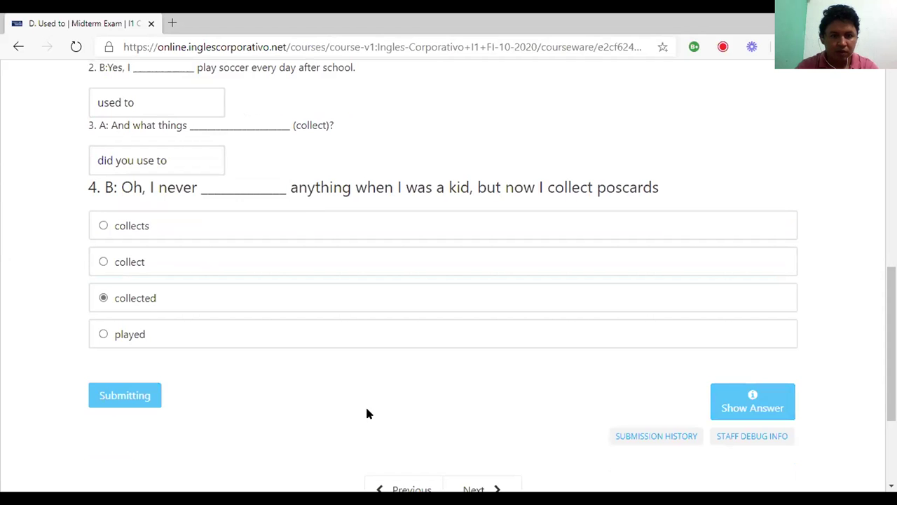
Change the answer to question 3 to "did you use to collect" and resubmit the Used to exercise.
{"action": "scroll", "coordinate": [373, 304], "scroll_direction": "up", "scroll_amount": 1}
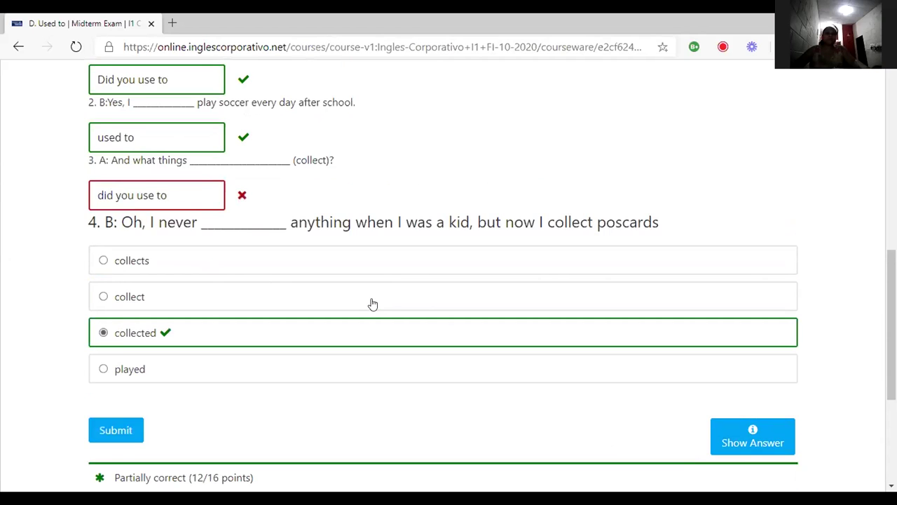
{"action": "scroll", "coordinate": [372, 304], "scroll_direction": "up", "scroll_amount": 1}
{"action": "scroll", "coordinate": [281, 269], "scroll_direction": "up", "scroll_amount": 1}
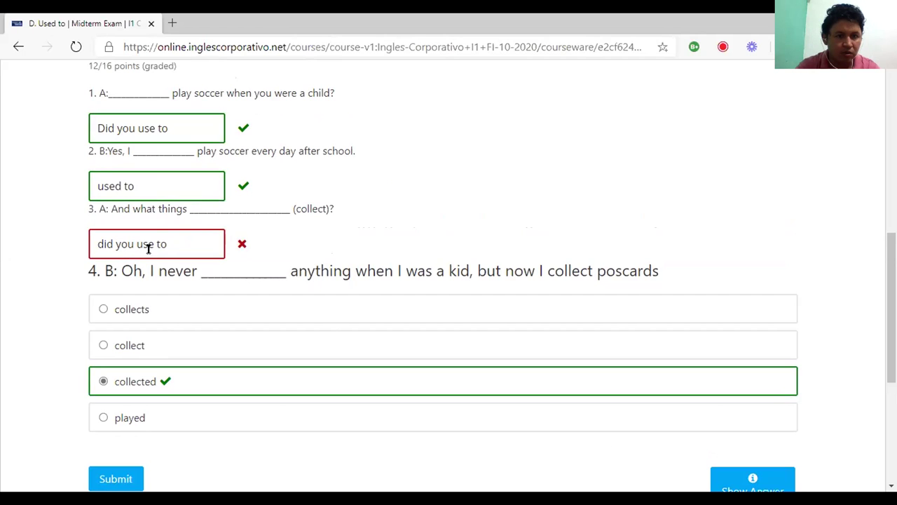
{"action": "left_click", "coordinate": [188, 242]}
{"action": "type", "text": "c"}
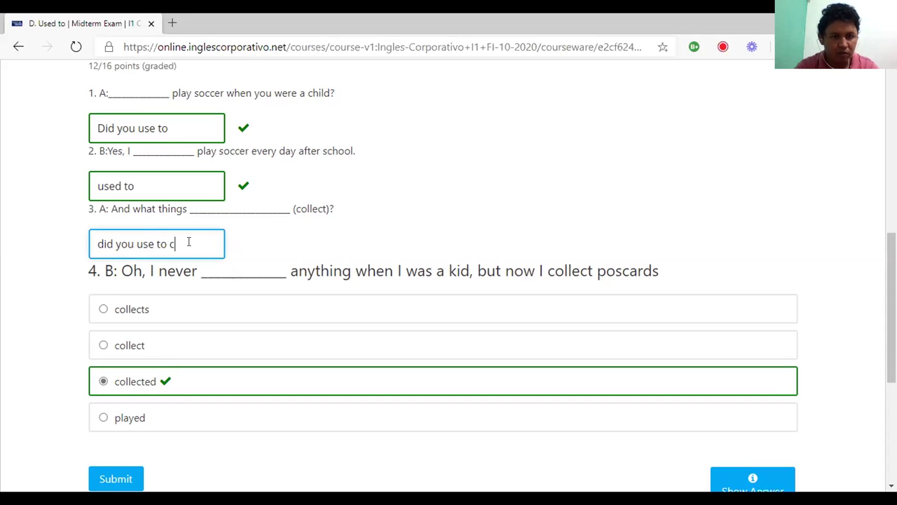
{"action": "type", "text": "ollect"}
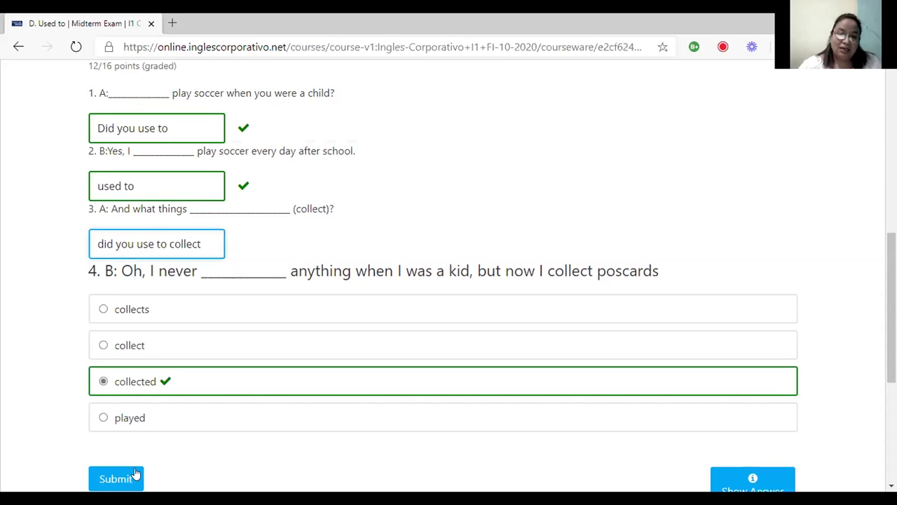
{"action": "left_click", "coordinate": [116, 478]}
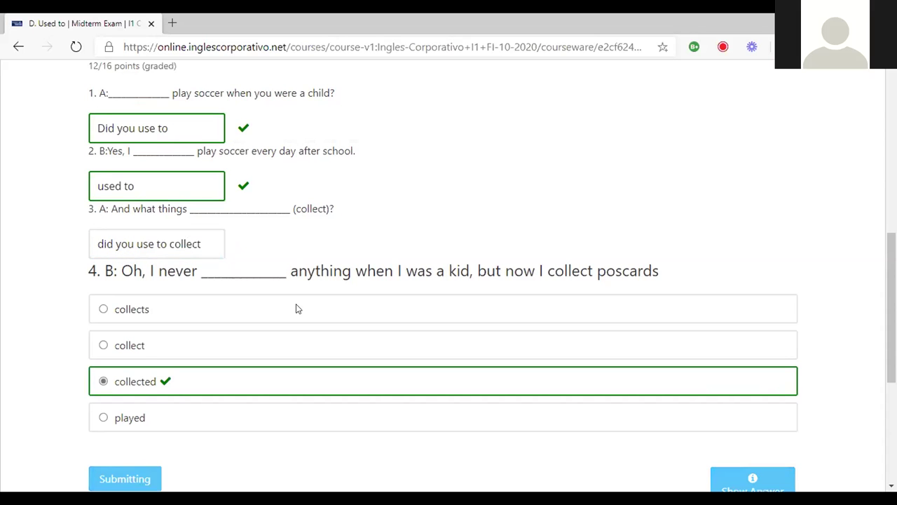
Review the grading marks and score for all four answers of the Used to exercise.
{"action": "scroll", "coordinate": [296, 305], "scroll_direction": "up", "scroll_amount": 4}
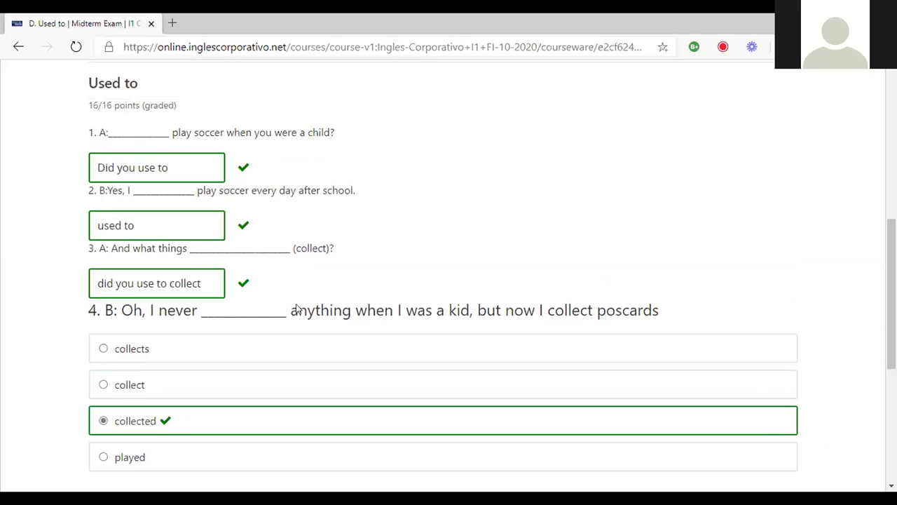
{"action": "scroll", "coordinate": [296, 309], "scroll_direction": "down", "scroll_amount": 1}
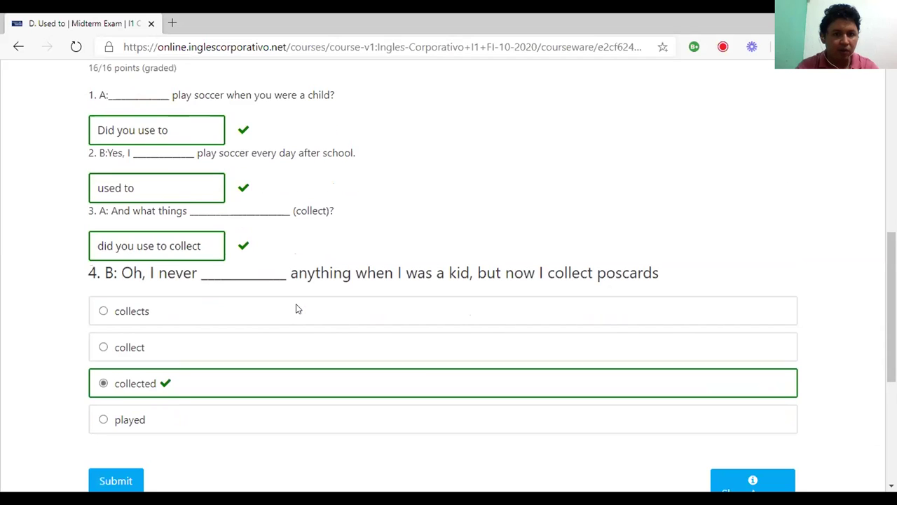
{"action": "scroll", "coordinate": [296, 308], "scroll_direction": "up", "scroll_amount": 2}
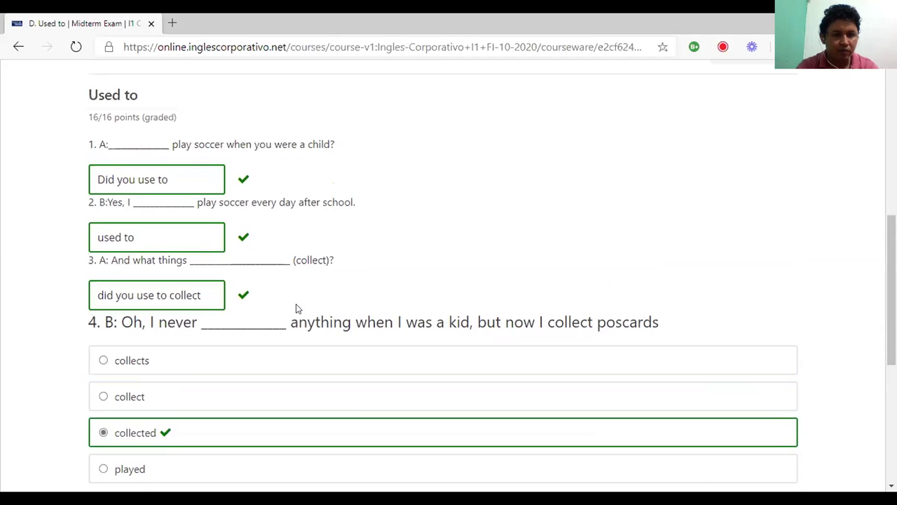
{"action": "scroll", "coordinate": [295, 308], "scroll_direction": "down", "scroll_amount": 3}
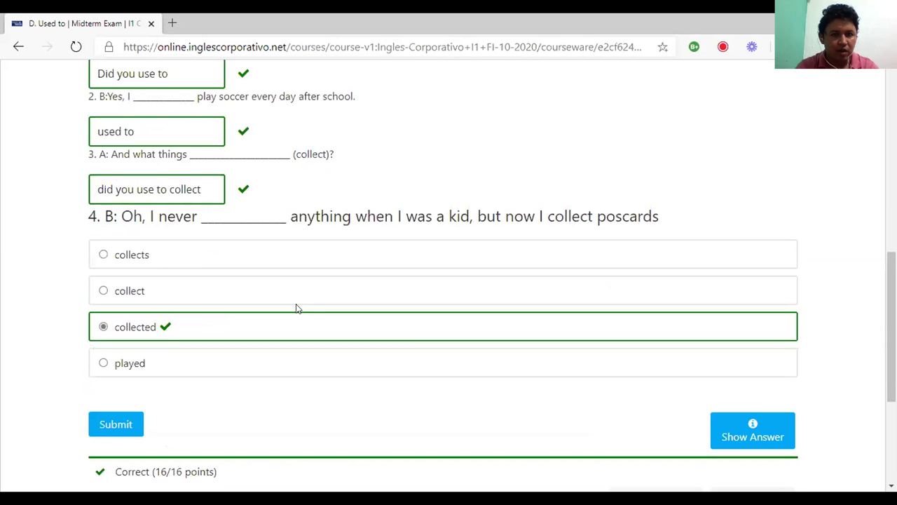
{"action": "scroll", "coordinate": [296, 308], "scroll_direction": "up", "scroll_amount": 2}
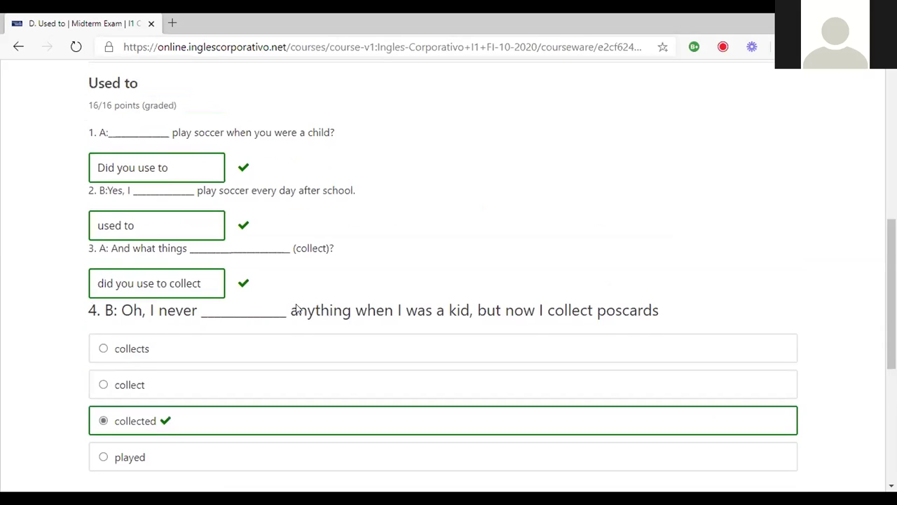
{"action": "scroll", "coordinate": [295, 308], "scroll_direction": "up", "scroll_amount": 1}
{"action": "scroll", "coordinate": [296, 303], "scroll_direction": "down", "scroll_amount": 1}
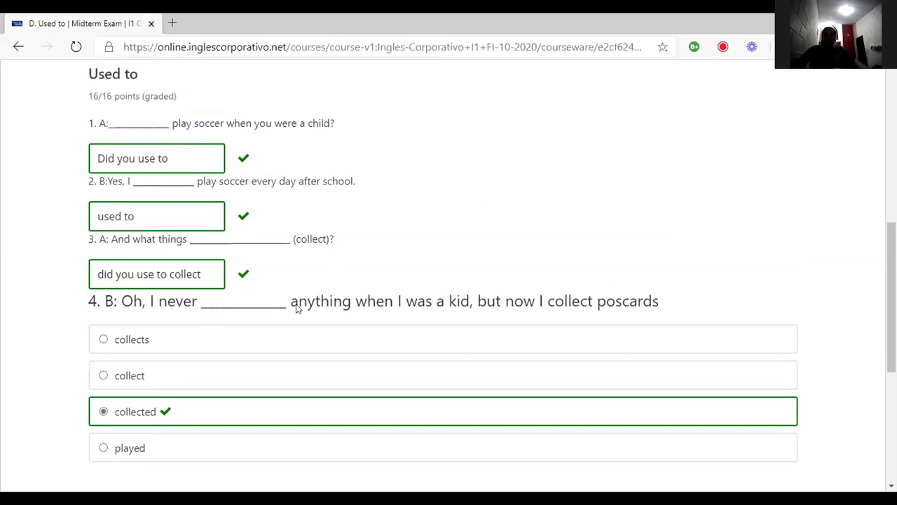
{"action": "scroll", "coordinate": [295, 303], "scroll_direction": "down", "scroll_amount": 2}
{"action": "scroll", "coordinate": [295, 303], "scroll_direction": "up", "scroll_amount": 1}
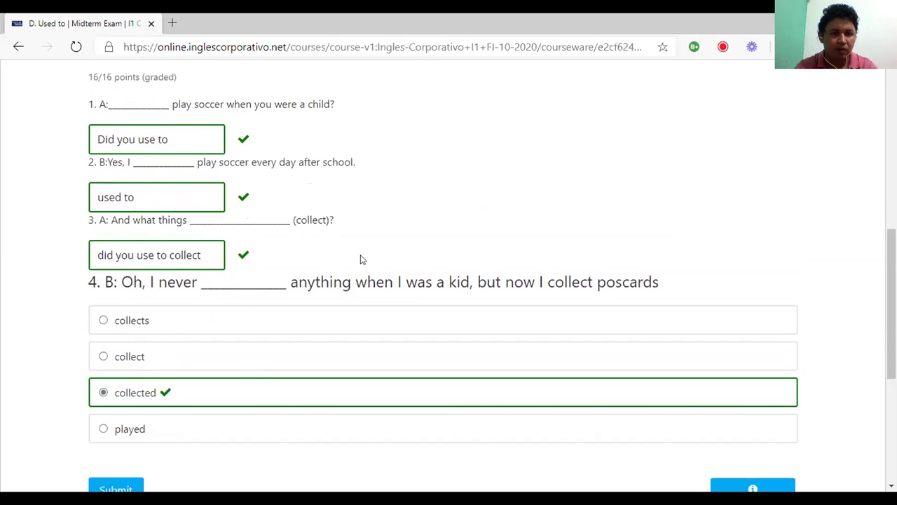
Reread the exercise instructions and example, and compare them with the graded answers down to the final score.
{"action": "scroll", "coordinate": [360, 258], "scroll_direction": "up", "scroll_amount": 4}
{"action": "scroll", "coordinate": [360, 259], "scroll_direction": "up", "scroll_amount": 1}
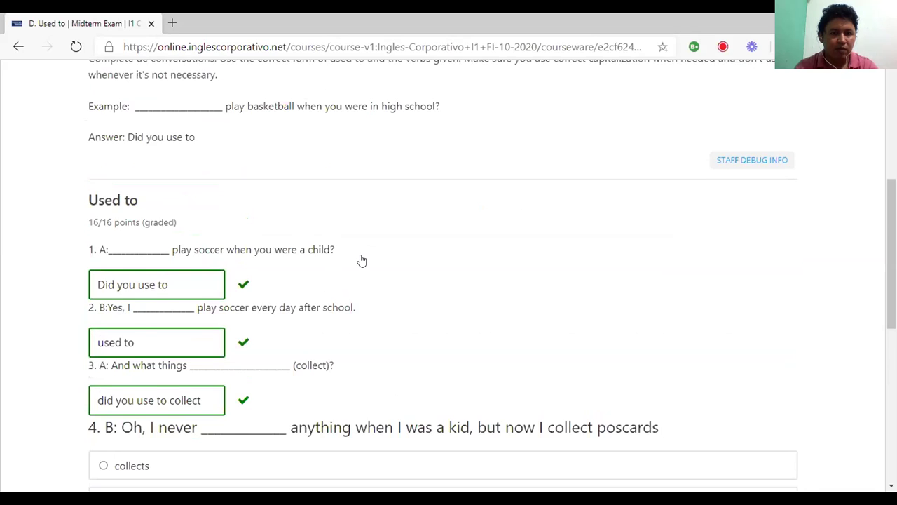
{"action": "scroll", "coordinate": [362, 260], "scroll_direction": "down", "scroll_amount": 4}
{"action": "scroll", "coordinate": [361, 260], "scroll_direction": "up", "scroll_amount": 6}
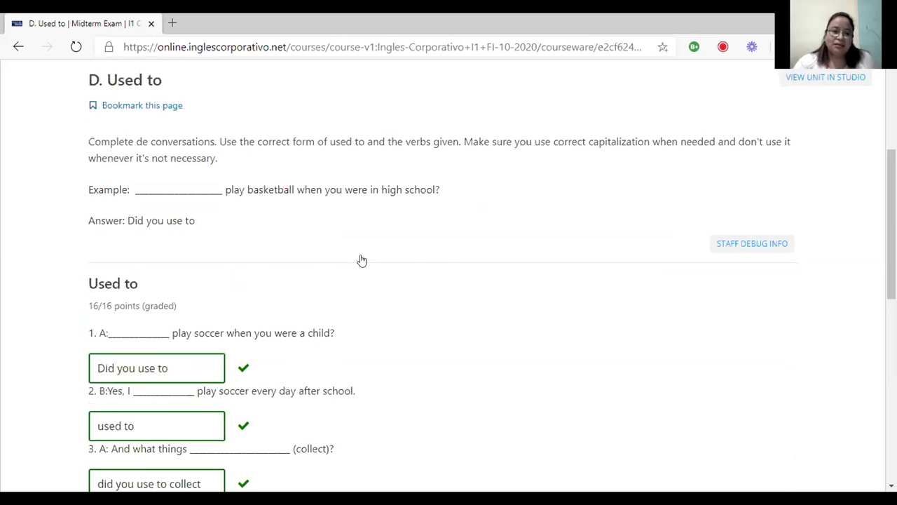
{"action": "scroll", "coordinate": [361, 260], "scroll_direction": "up", "scroll_amount": 2}
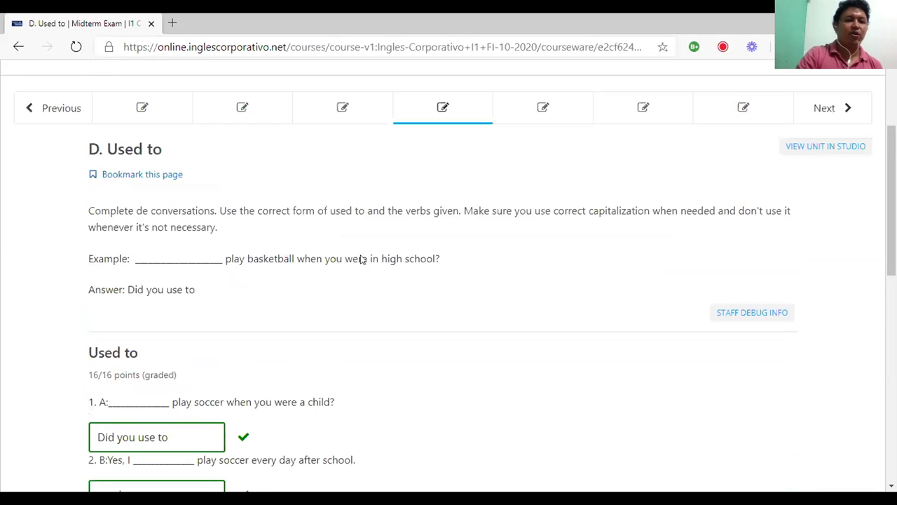
{"action": "scroll", "coordinate": [362, 260], "scroll_direction": "down", "scroll_amount": 5}
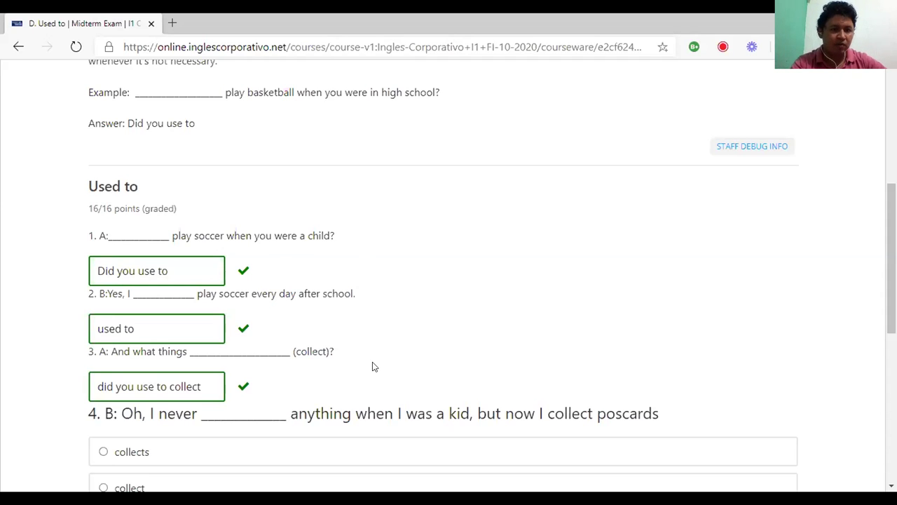
{"action": "scroll", "coordinate": [373, 366], "scroll_direction": "down", "scroll_amount": 1}
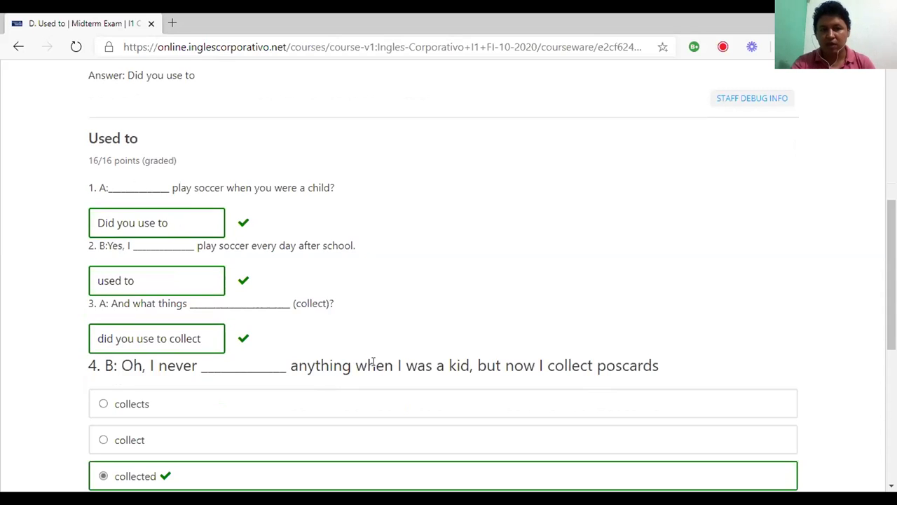
{"action": "scroll", "coordinate": [373, 362], "scroll_direction": "down", "scroll_amount": 1}
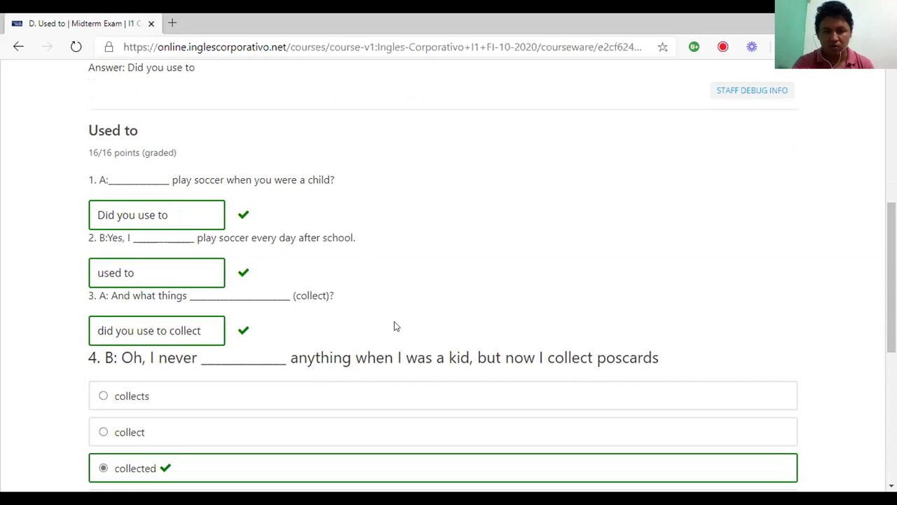
{"action": "scroll", "coordinate": [395, 326], "scroll_direction": "down", "scroll_amount": 1}
{"action": "scroll", "coordinate": [421, 281], "scroll_direction": "down", "scroll_amount": 1}
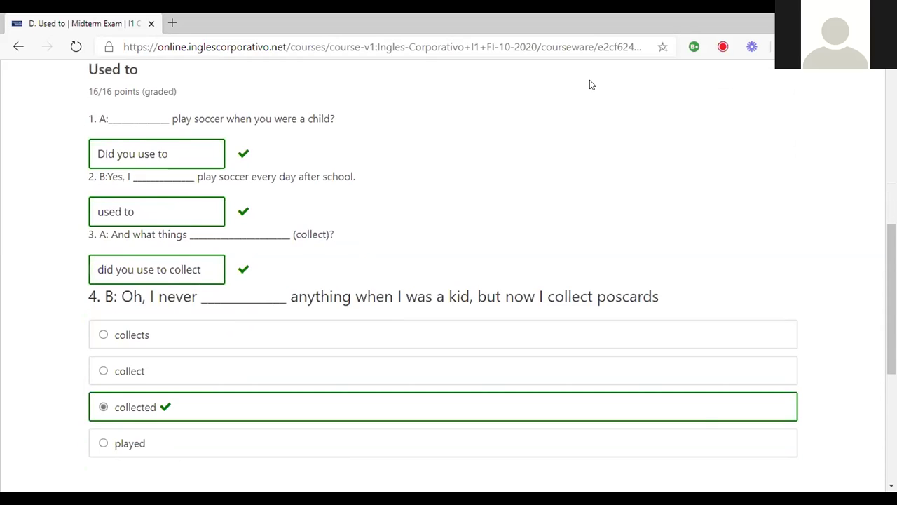
{"action": "scroll", "coordinate": [589, 85], "scroll_direction": "down", "scroll_amount": 1}
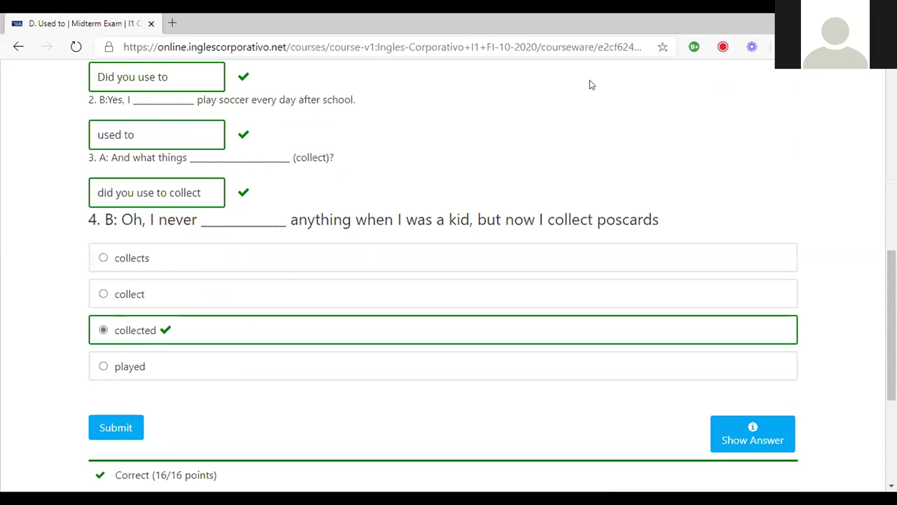